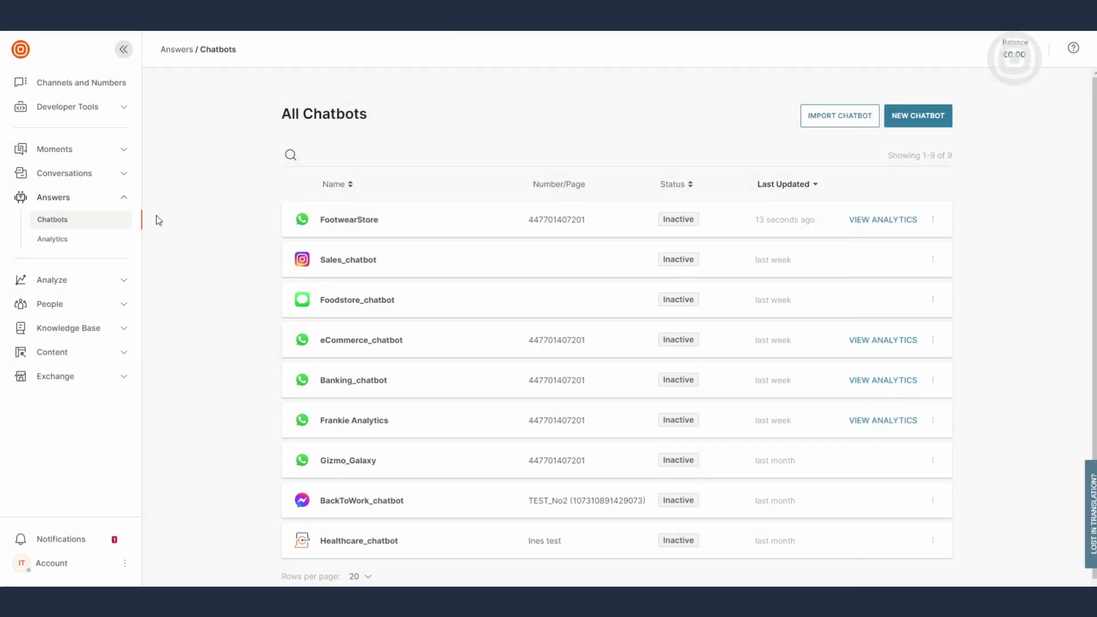
- Open the Create new chatbot page, preview the Start from Scratch Configure dialog, and close it
left_click(922, 124)
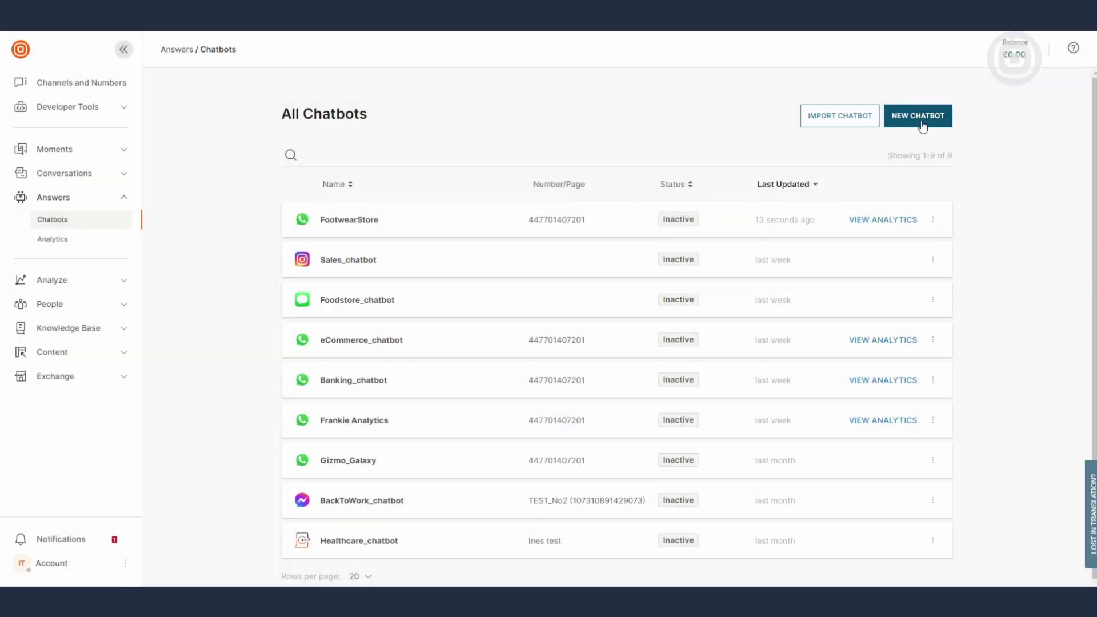
left_click(922, 124)
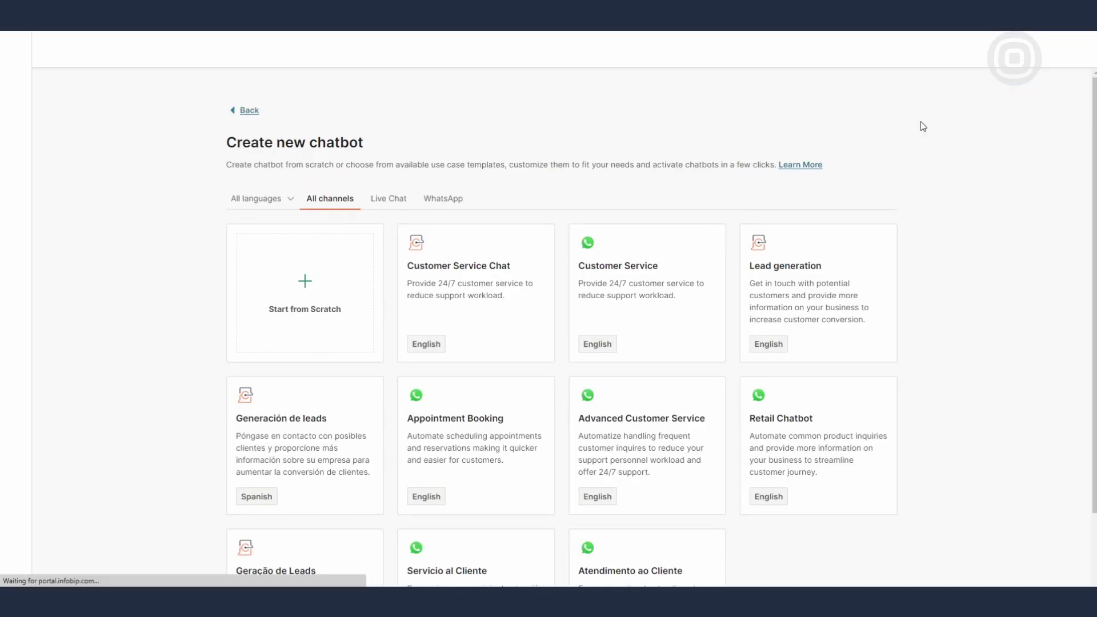
left_click(353, 283)
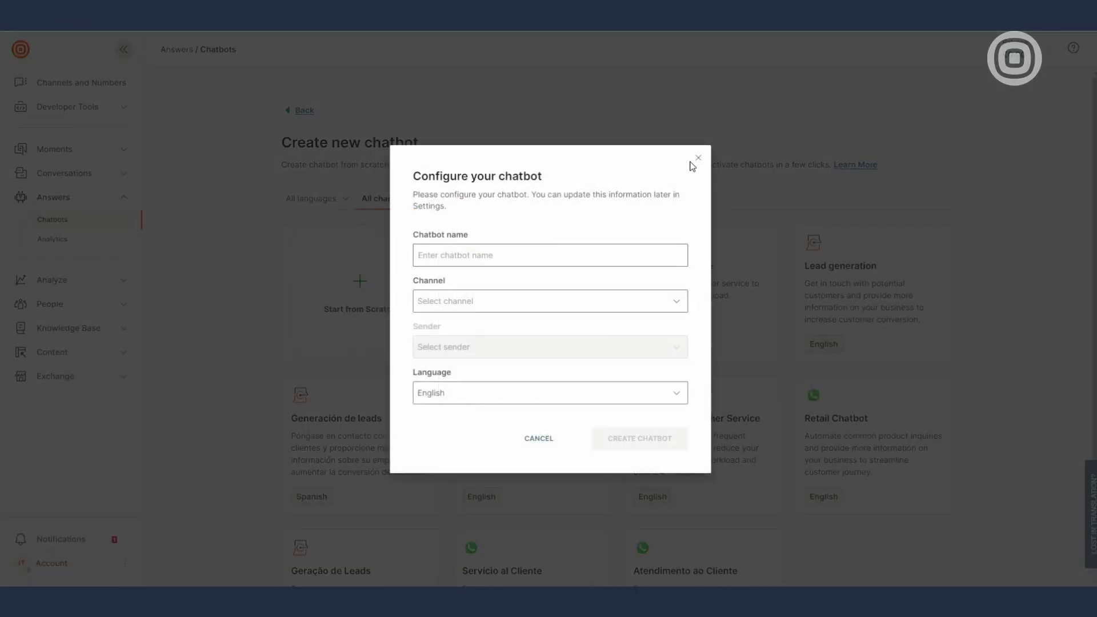
left_click(697, 159)
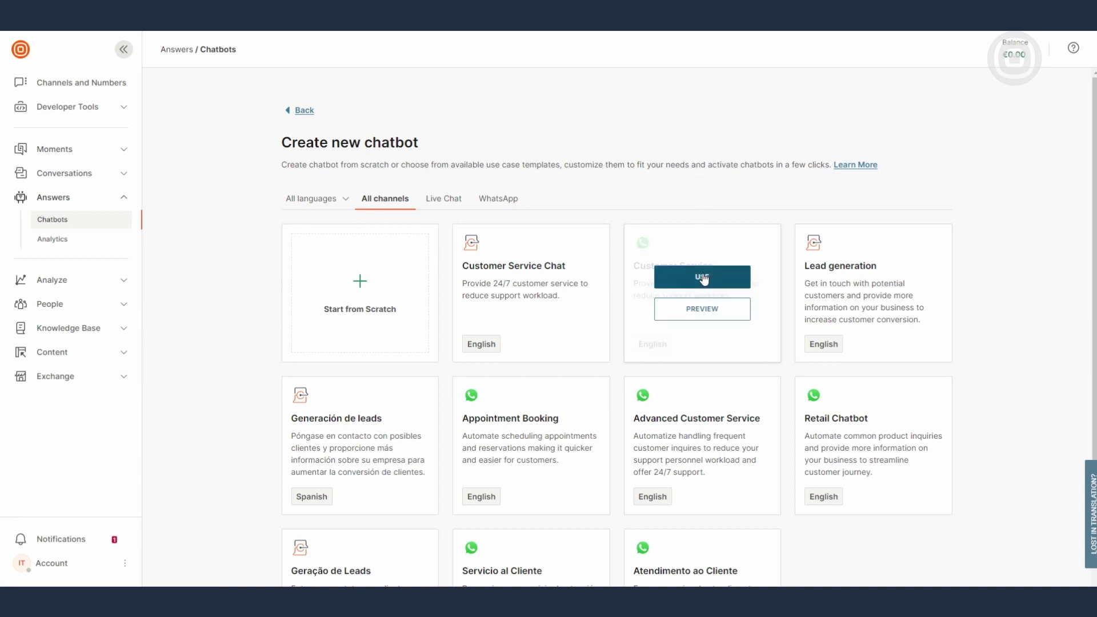
- Create the Footwear Store WhatsApp bot from the Customer Service template
left_click(702, 277)
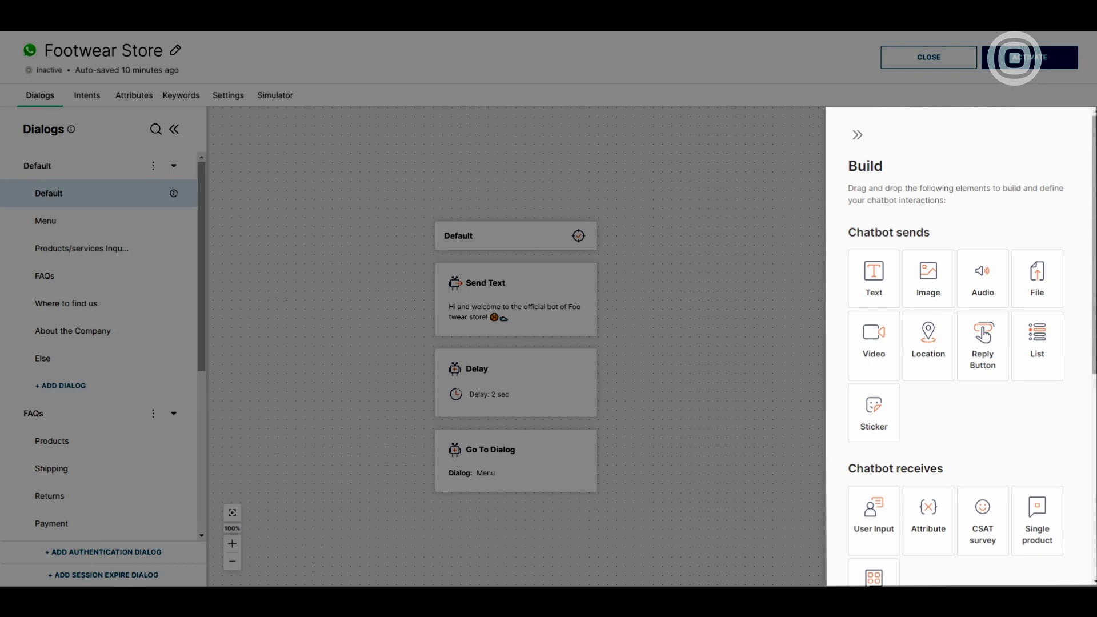
- Add a trial Send Image block to the Default dialog, delete it, then view Intents
scroll(959, 343, "down", 5)
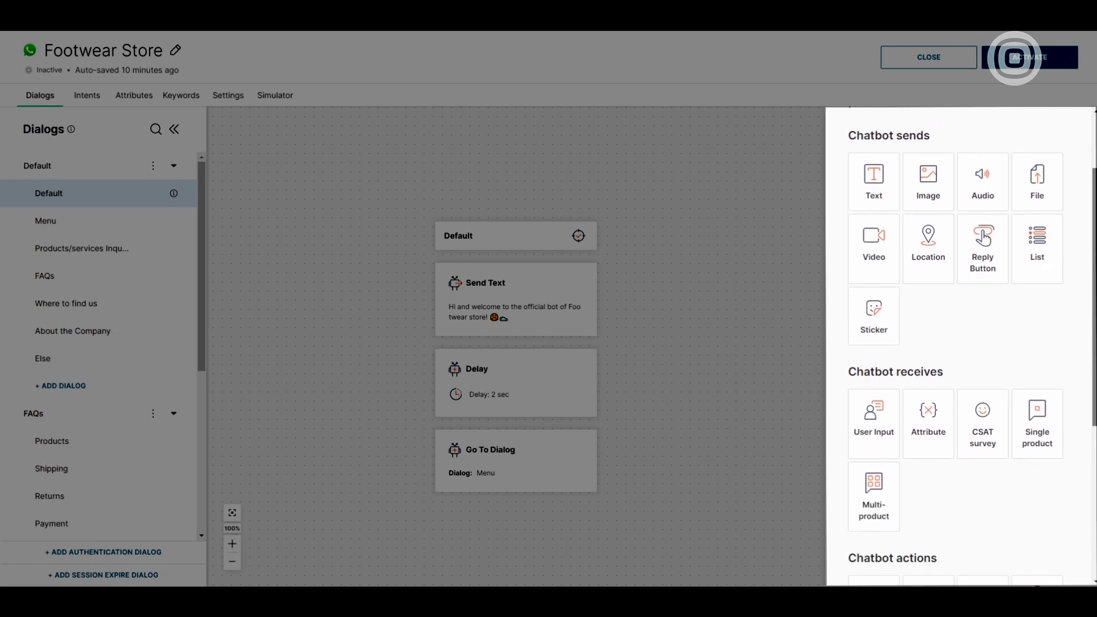
scroll(1092, 366, "down", 4)
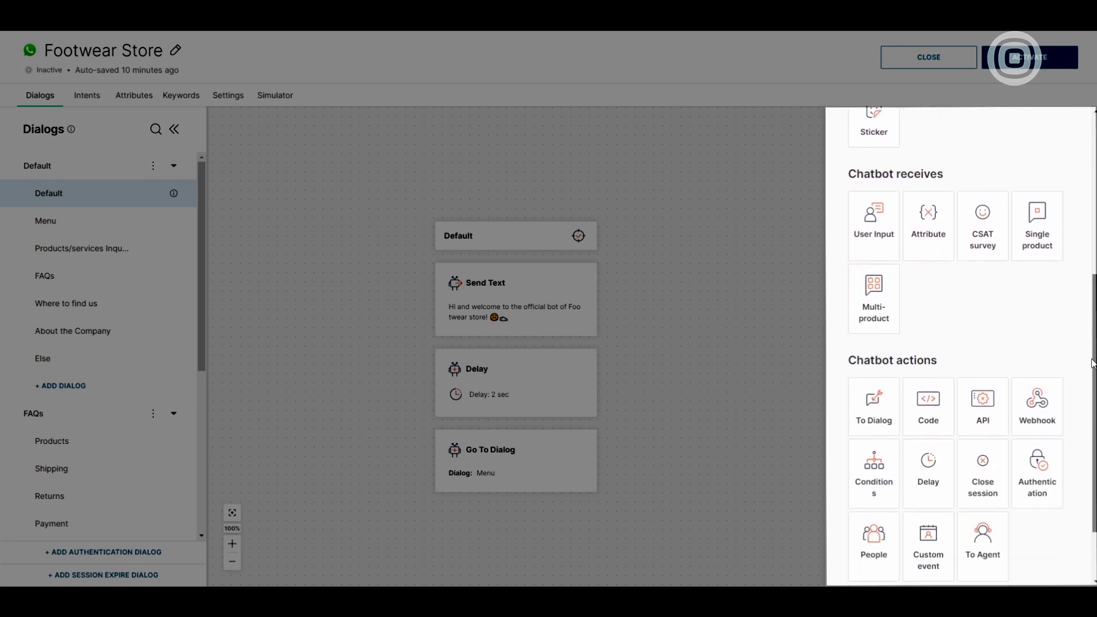
scroll(1092, 365, "down", 2)
scroll(1090, 201, "up", 8)
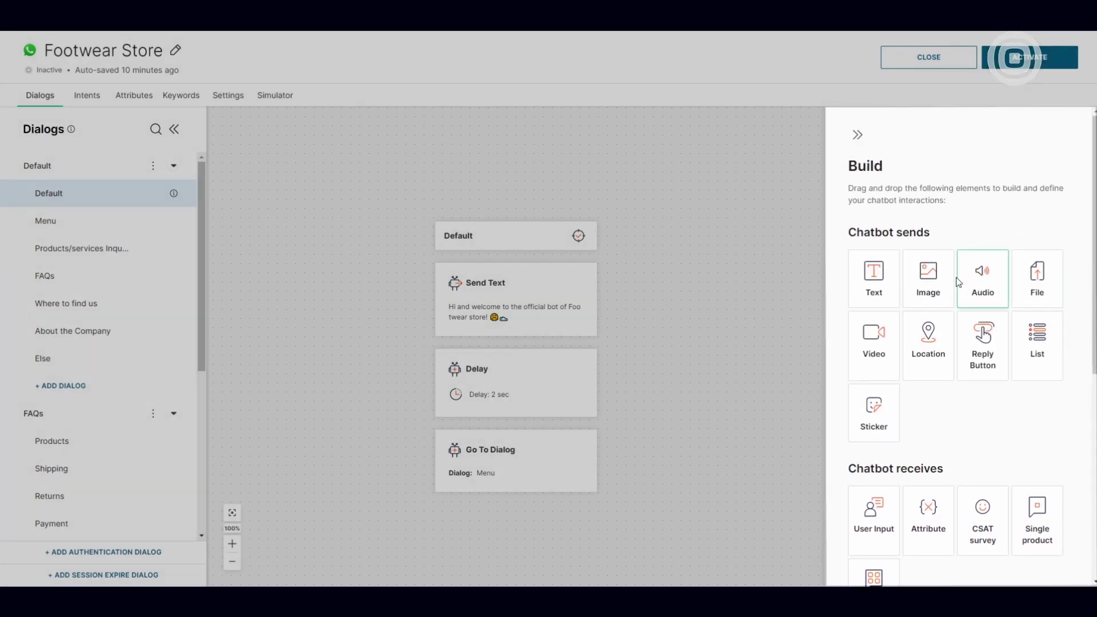
left_click_drag(921, 285, 520, 294)
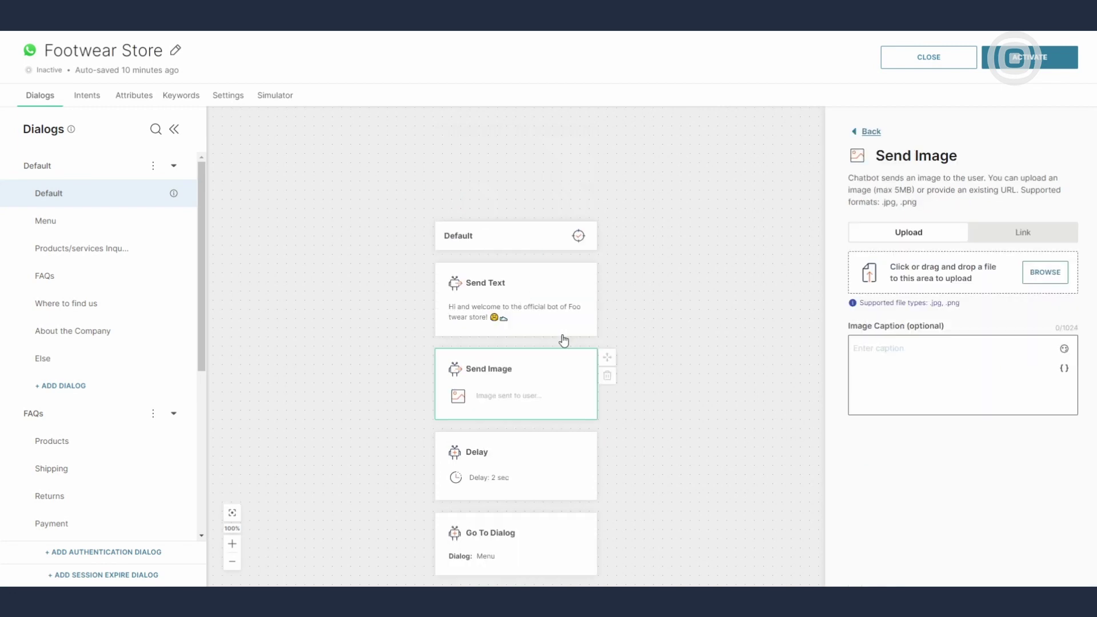
left_click(607, 379)
left_click(718, 480)
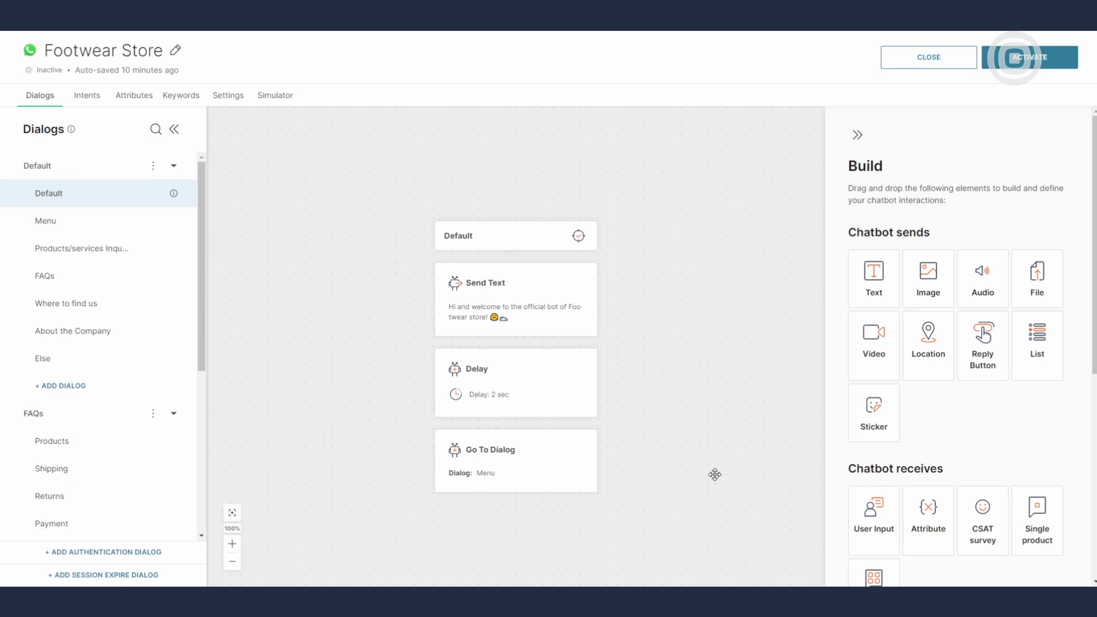
left_click(86, 103)
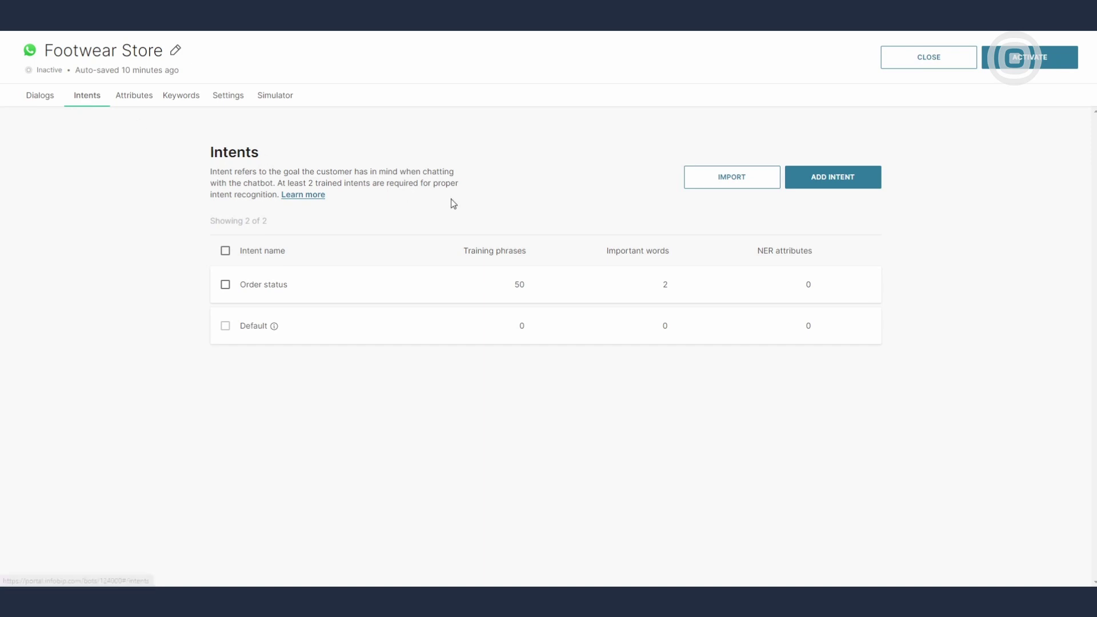
- Import the Goodbye and Welcome intents by uploading the downloaded example CSV file
left_click(730, 189)
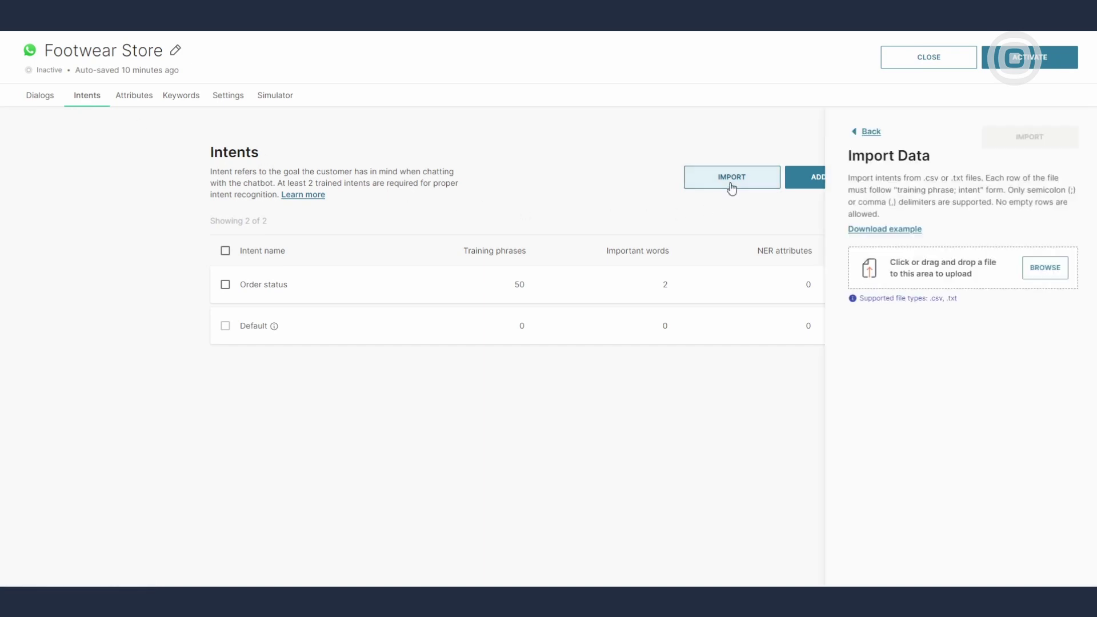
left_click(884, 230)
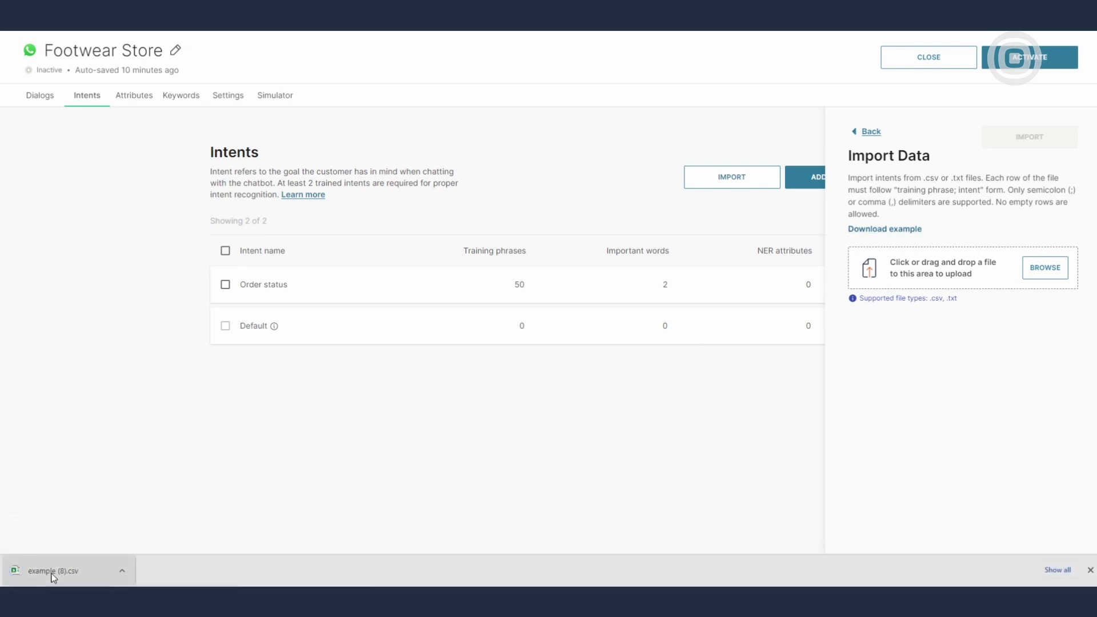
left_click_drag(53, 574, 924, 267)
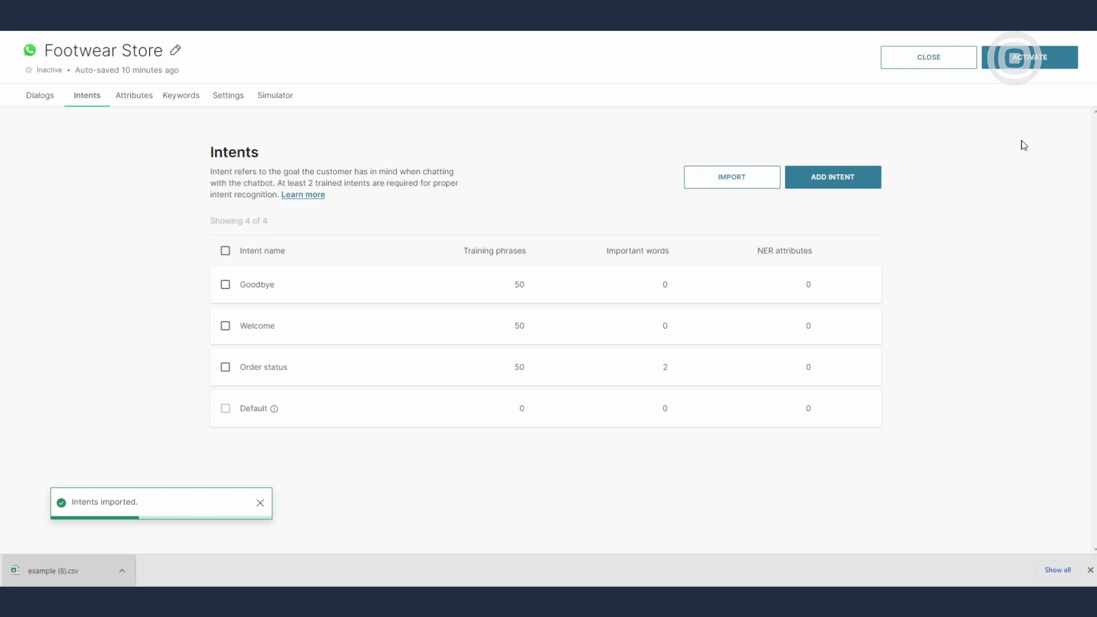
left_click(1090, 570)
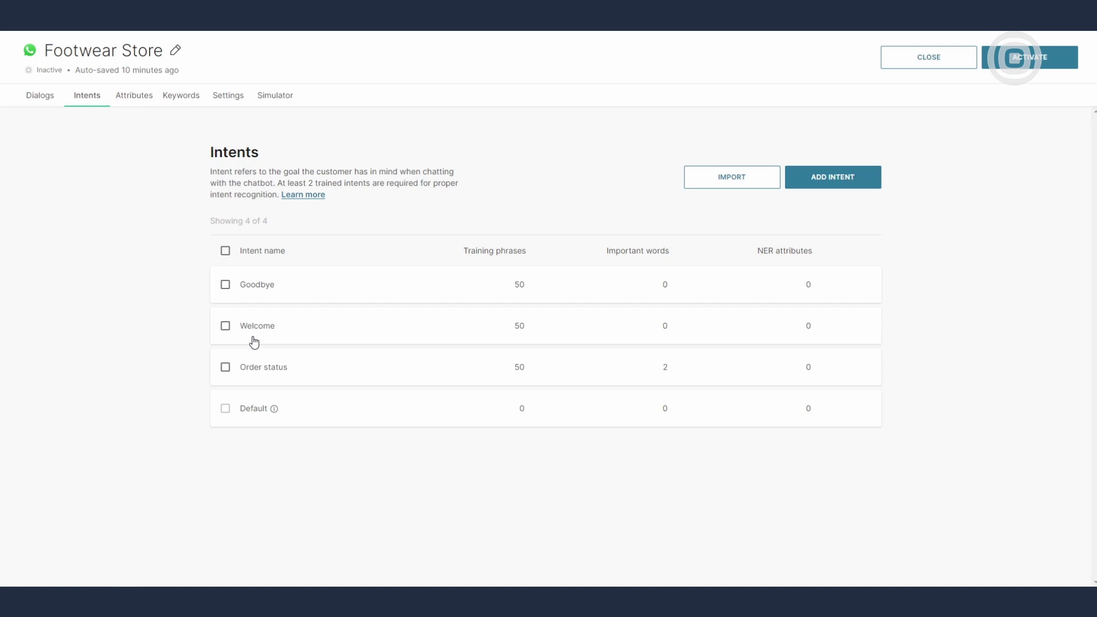
- Open the Welcome intent and scroll through its training phrases, like "Good morning!"
left_click(252, 331)
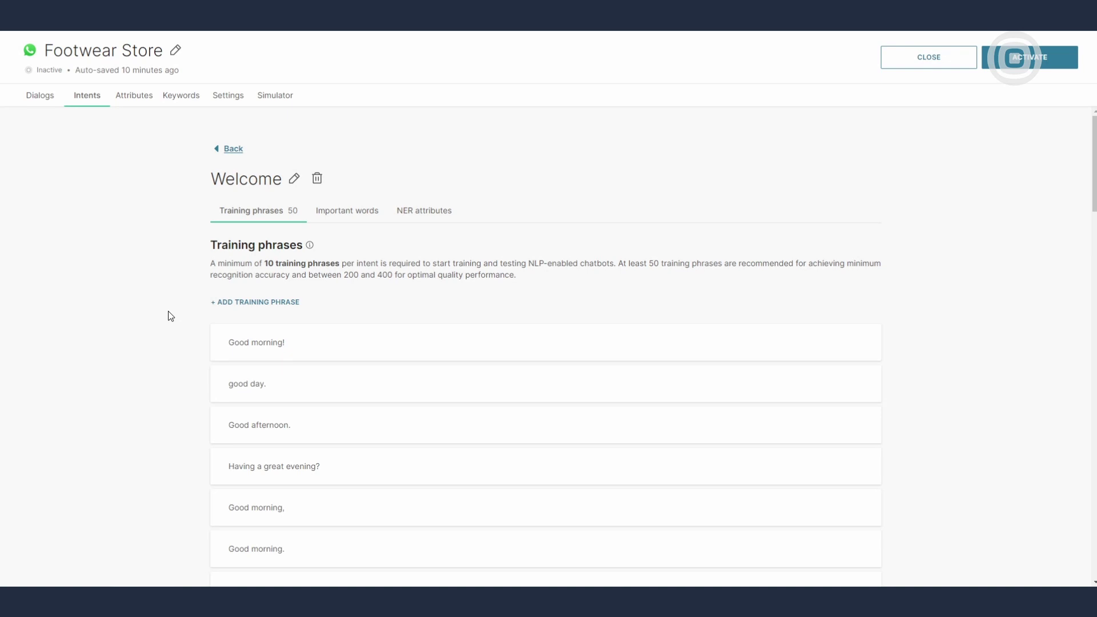
scroll(170, 316, "down", 7)
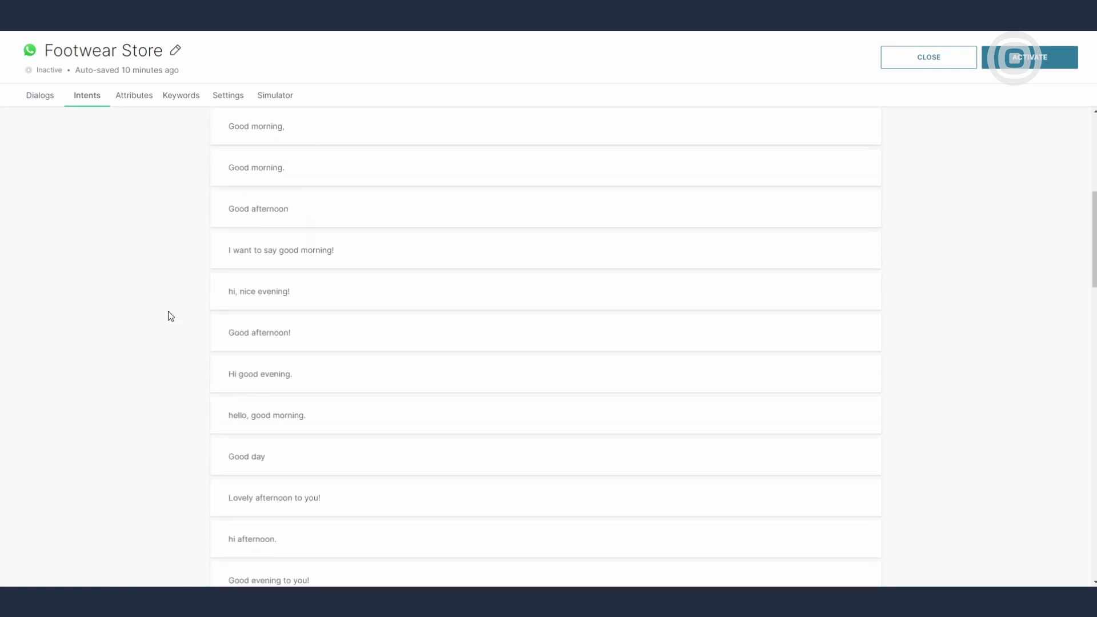
scroll(170, 315, "down", 5)
scroll(171, 316, "up", 11)
scroll(170, 316, "up", 1)
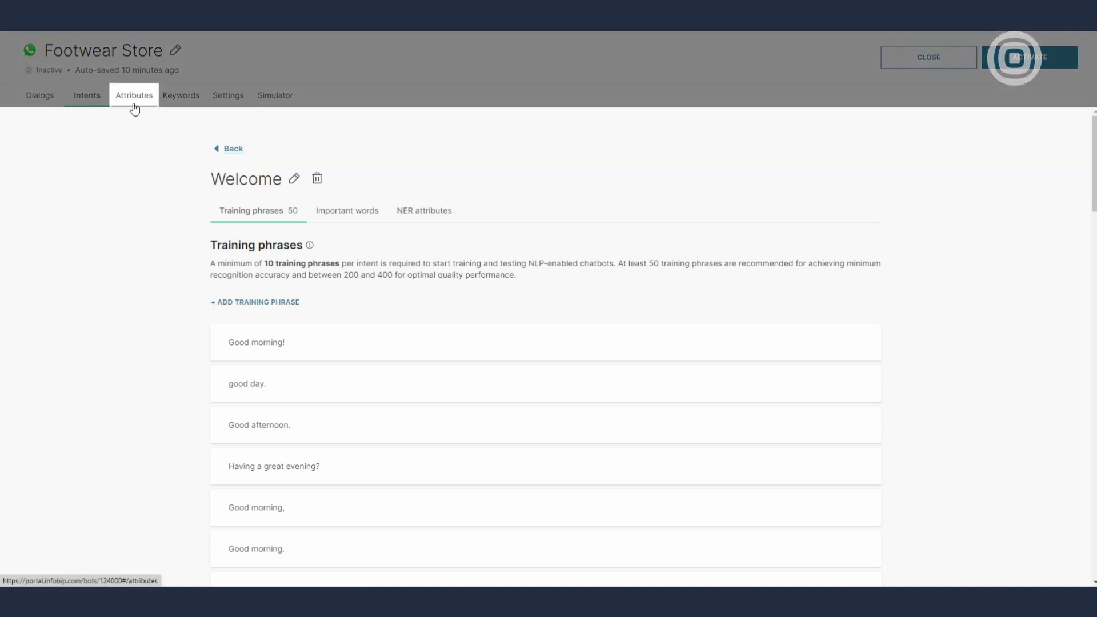
- Show the Attributes page with its 9 global attributes, such as order_number and delivery_date
left_click(135, 106)
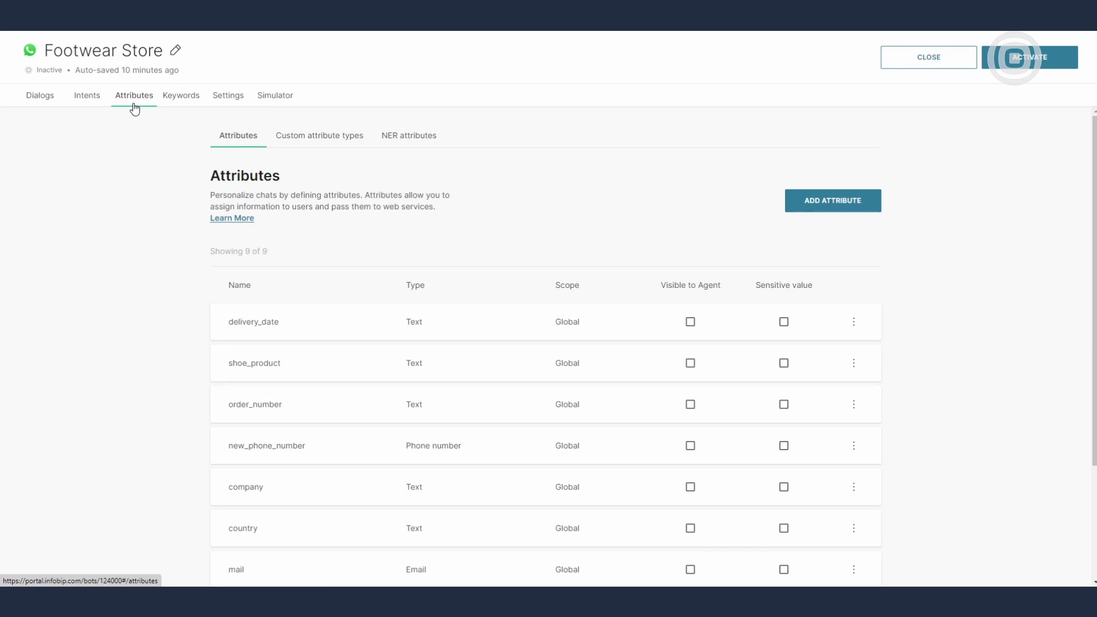
- Show the Keywords page listing 14 keywords like password, payment and menu
left_click(179, 105)
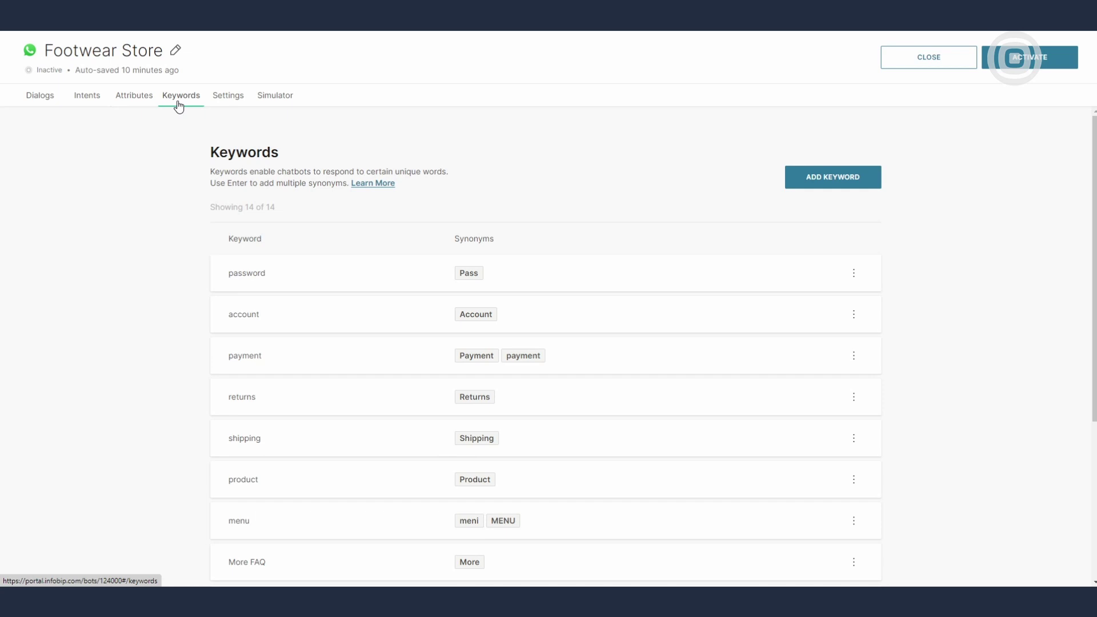
left_click(220, 102)
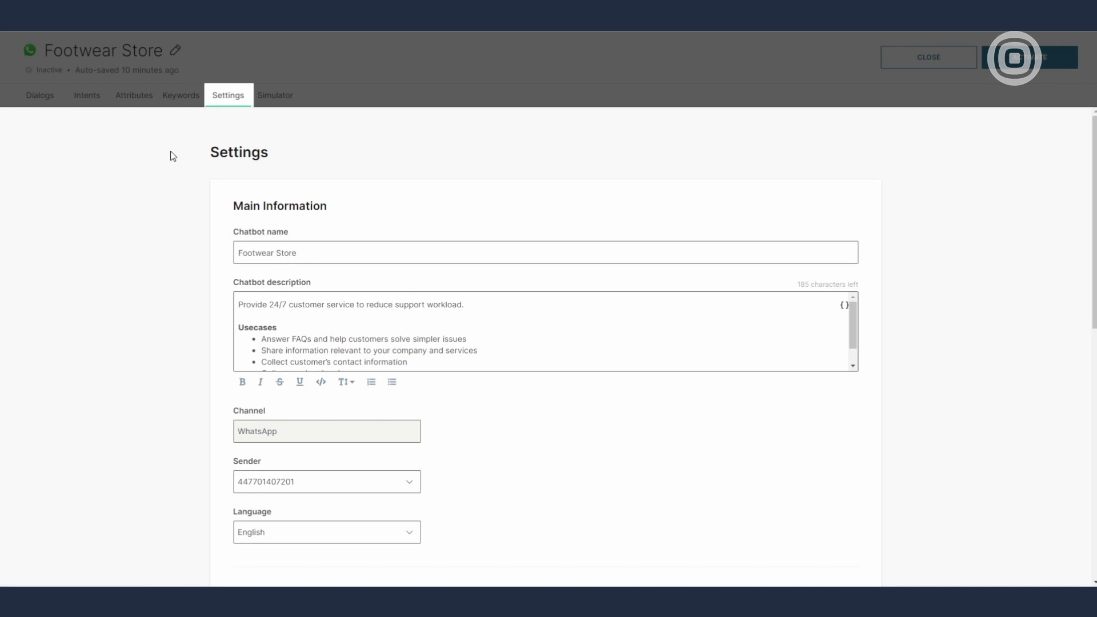
scroll(173, 156, "down", 1)
scroll(173, 156, "down", 8)
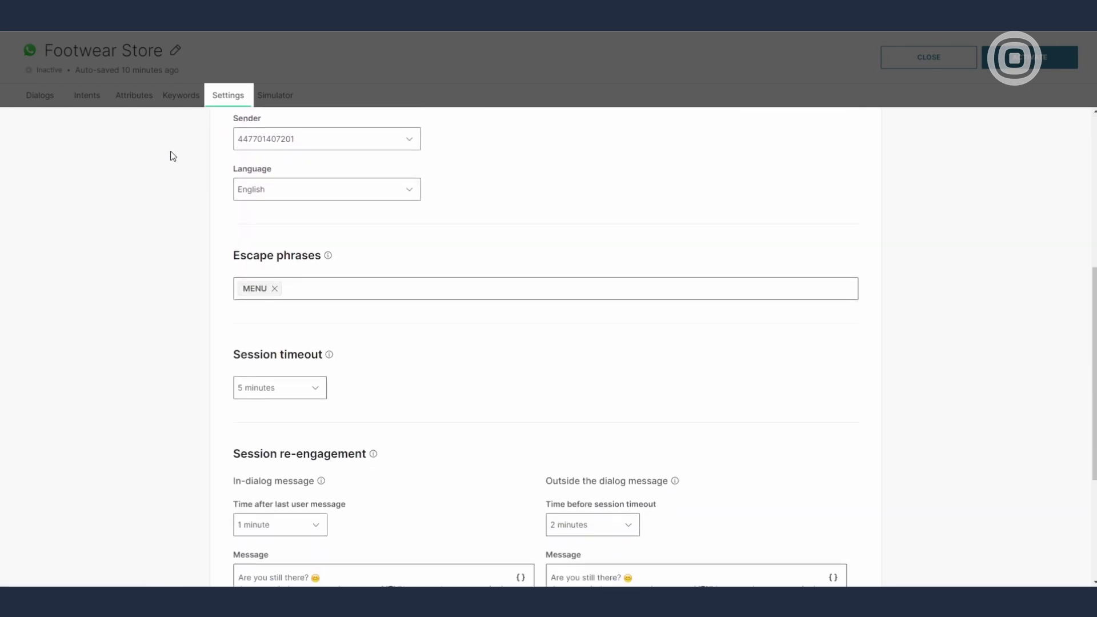
scroll(173, 156, "down", 1)
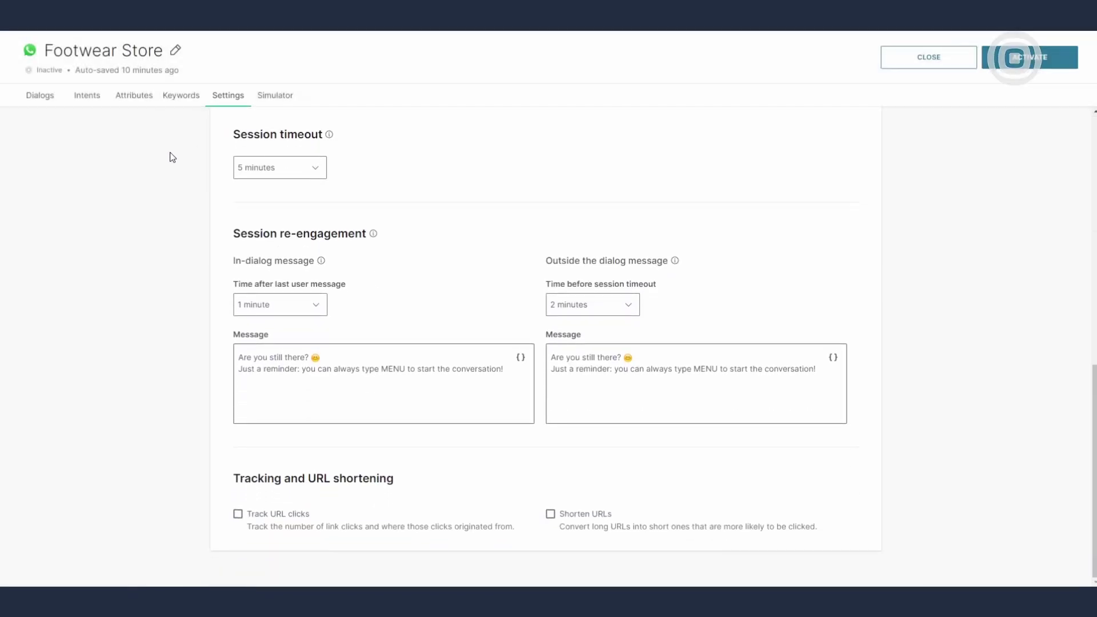
scroll(172, 158, "up", 8)
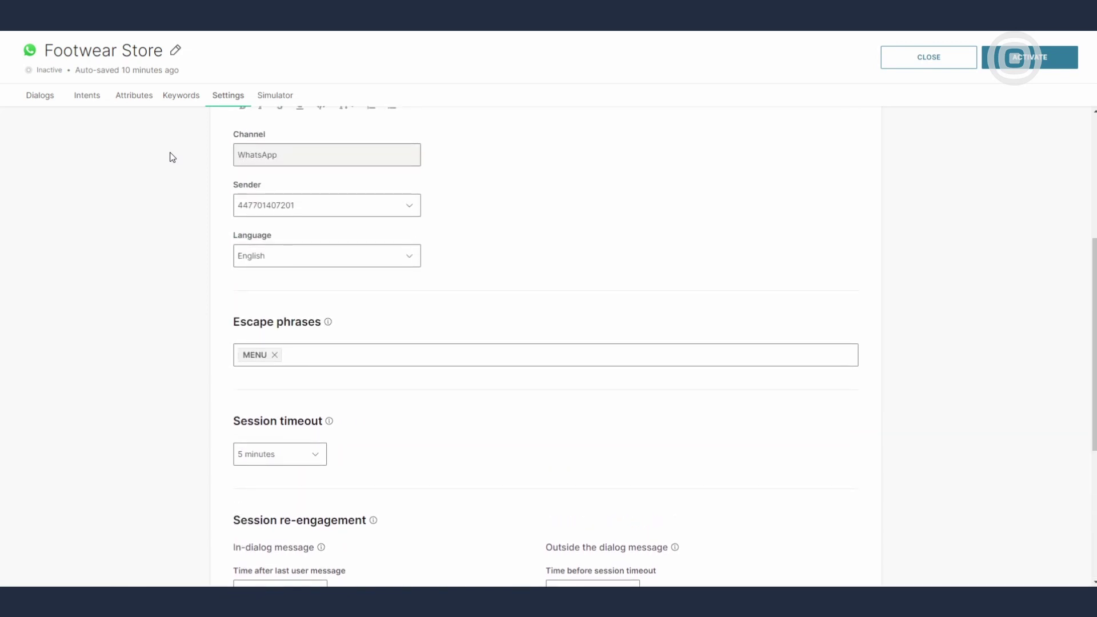
scroll(173, 157, "up", 2)
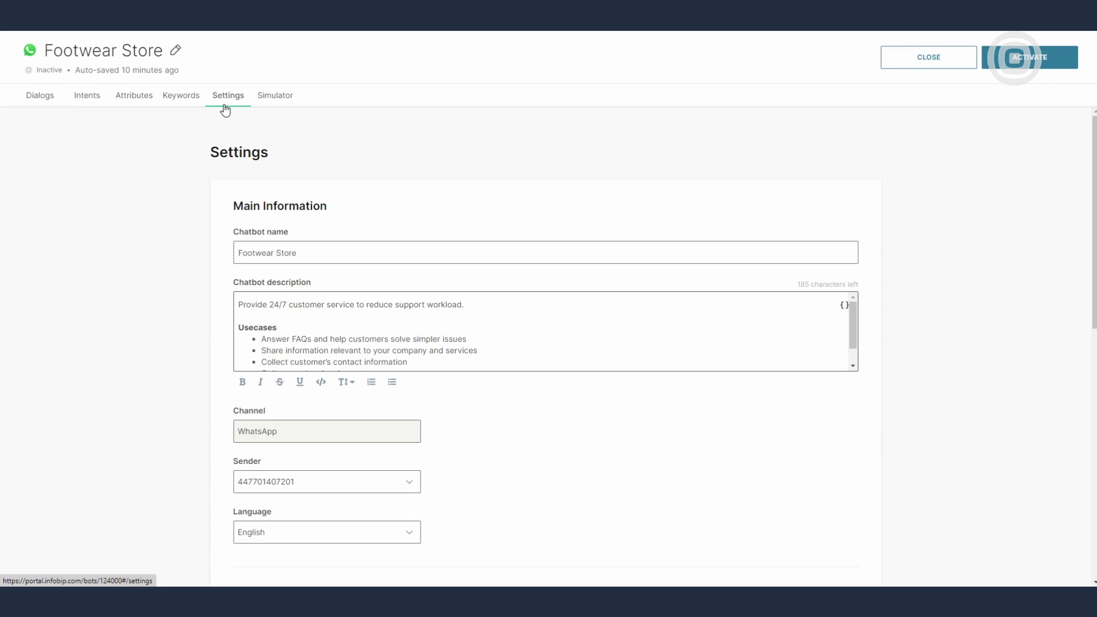
- Start a Simulator session and greet the bot with 'hi'
left_click(279, 105)
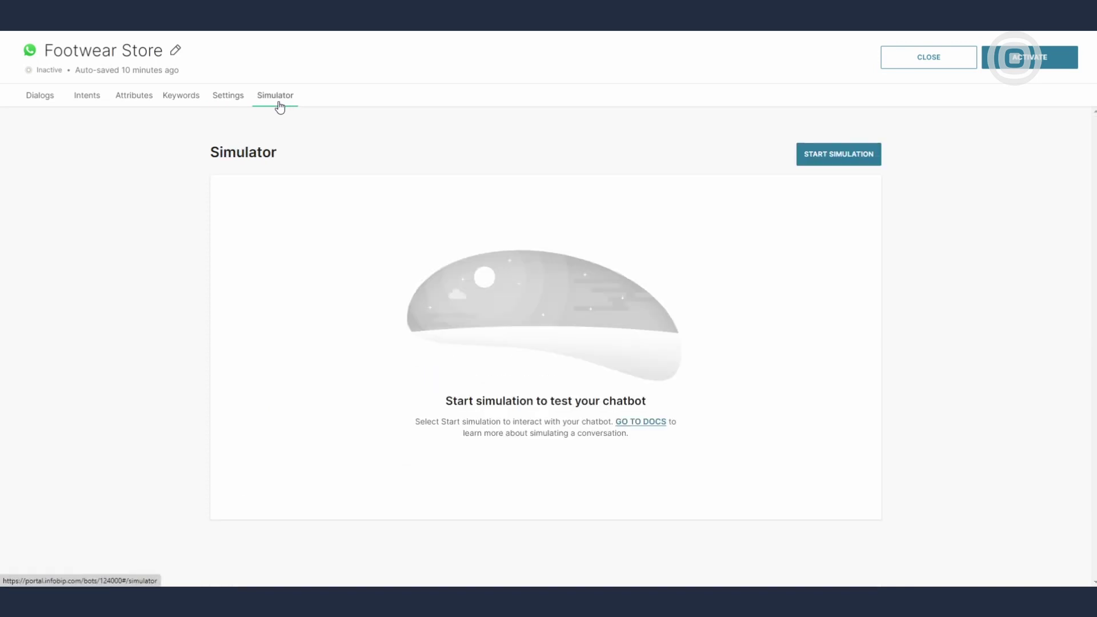
left_click(816, 163)
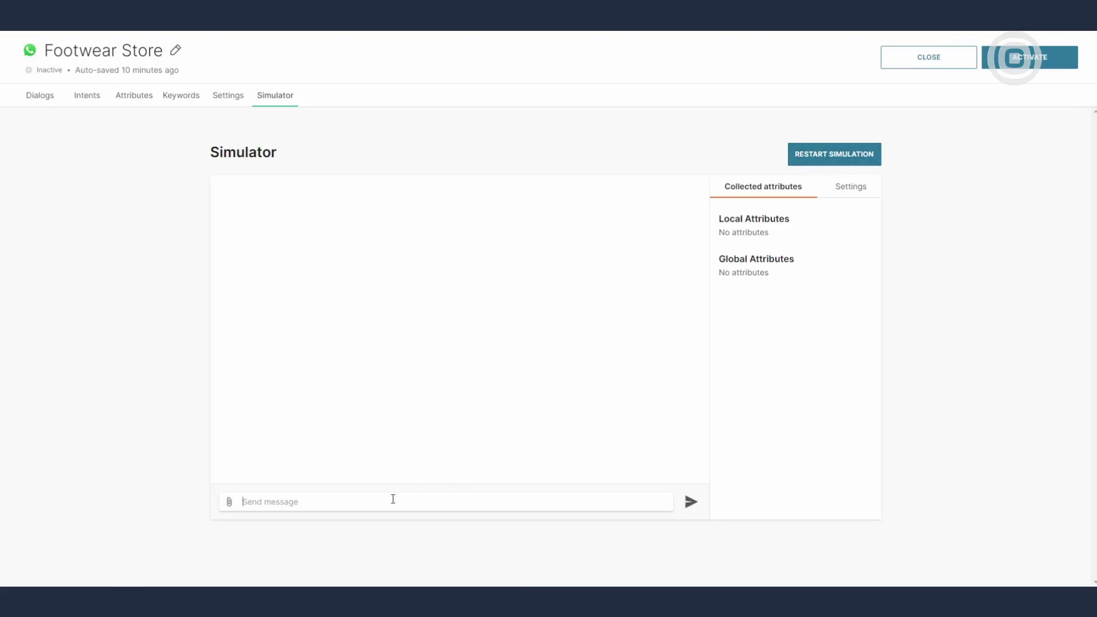
left_click(393, 500)
type("hi")
key("Return")
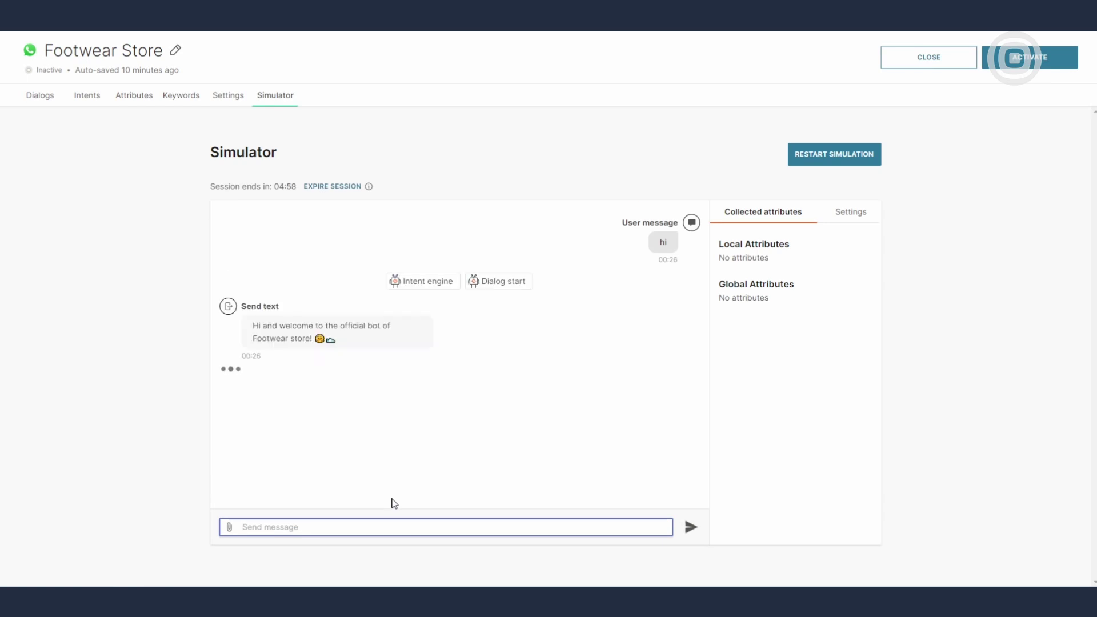
- Choose FAQs, then Products and Services, and answer 'No, thanks' and 'No, thank you'
left_click(288, 469)
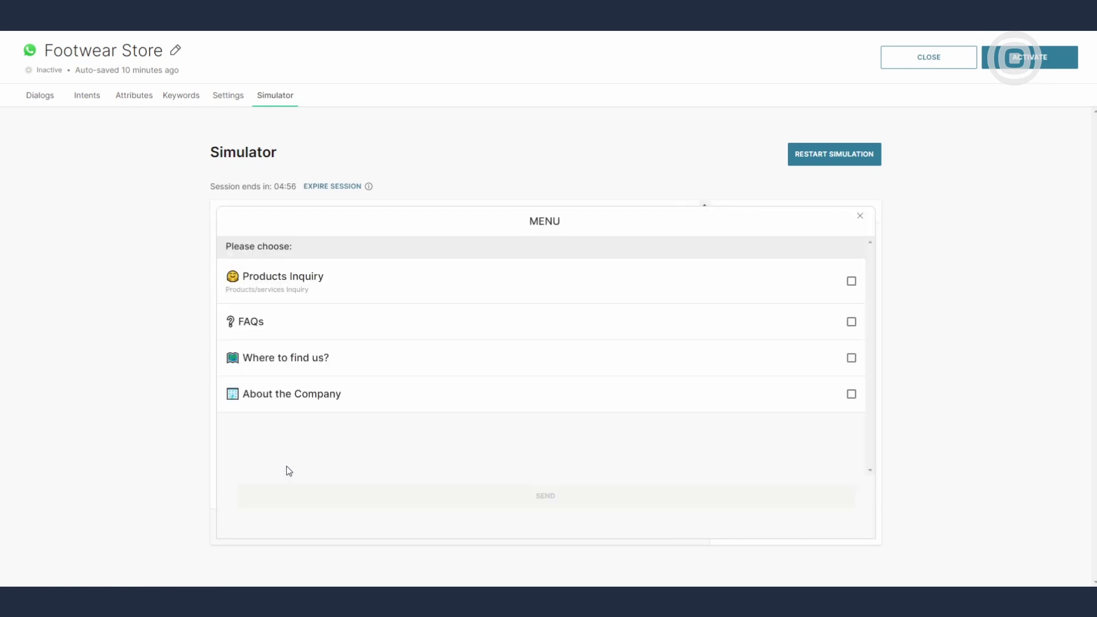
left_click(278, 317)
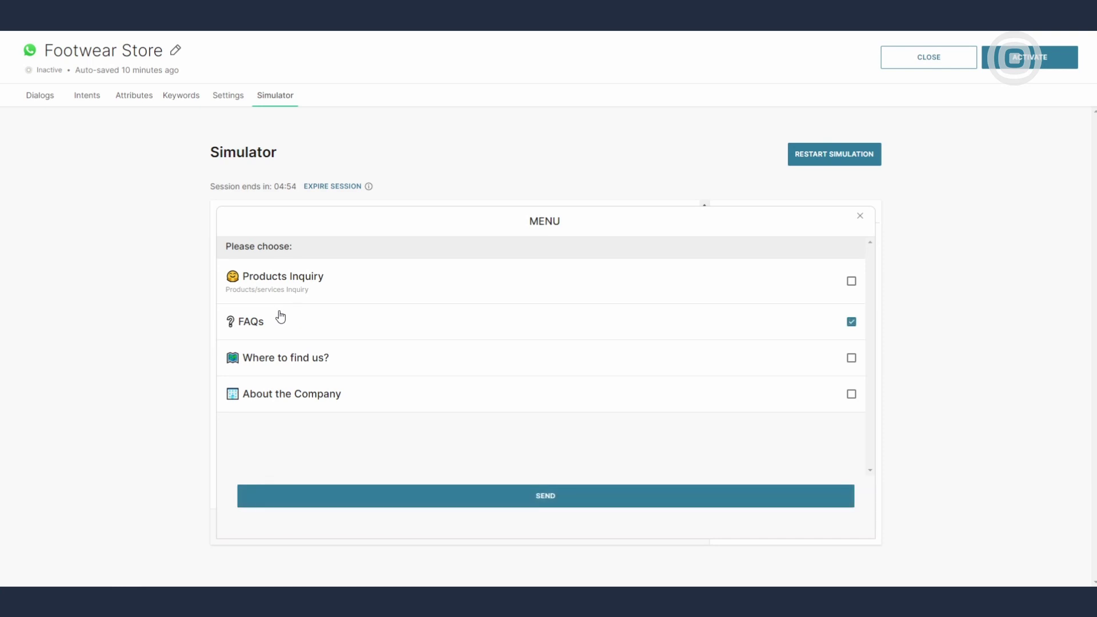
left_click(472, 509)
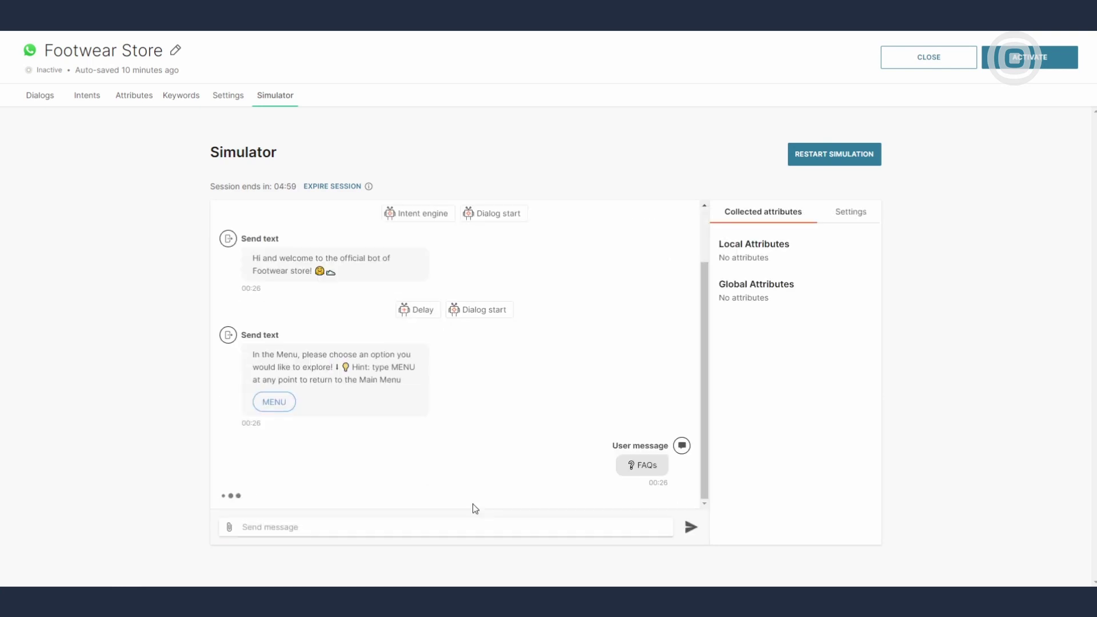
left_click(307, 470)
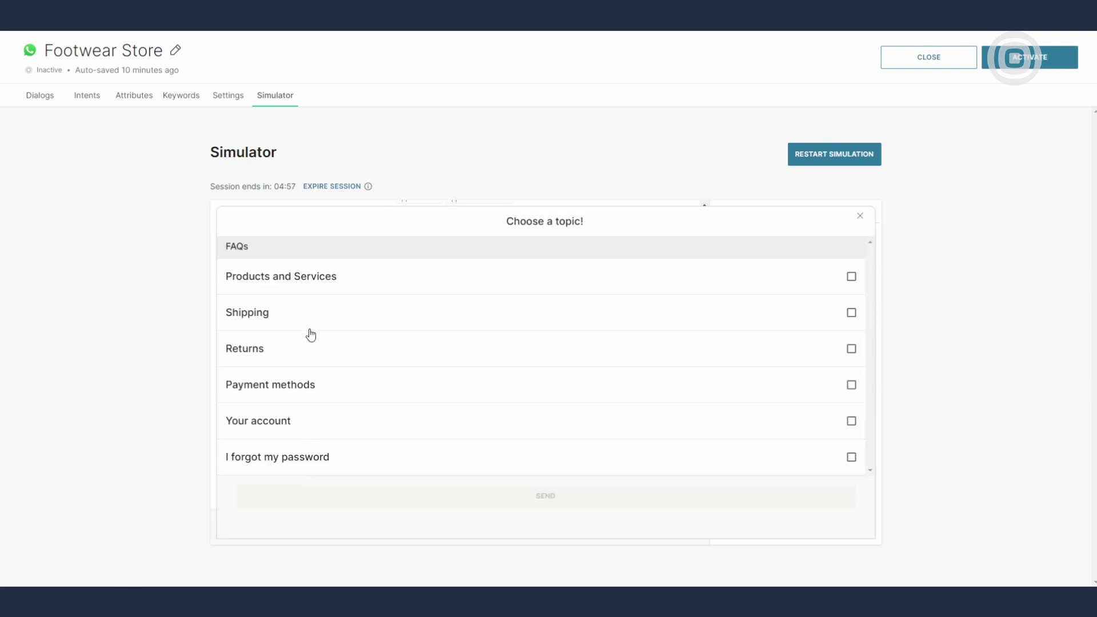
left_click(306, 287)
left_click(474, 495)
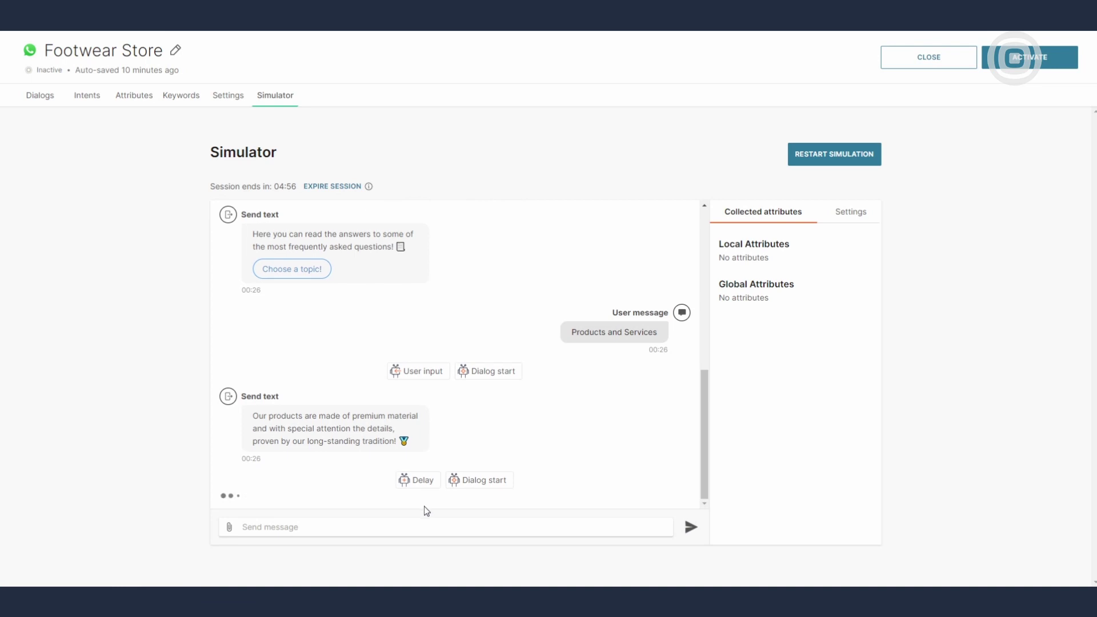
left_click(356, 473)
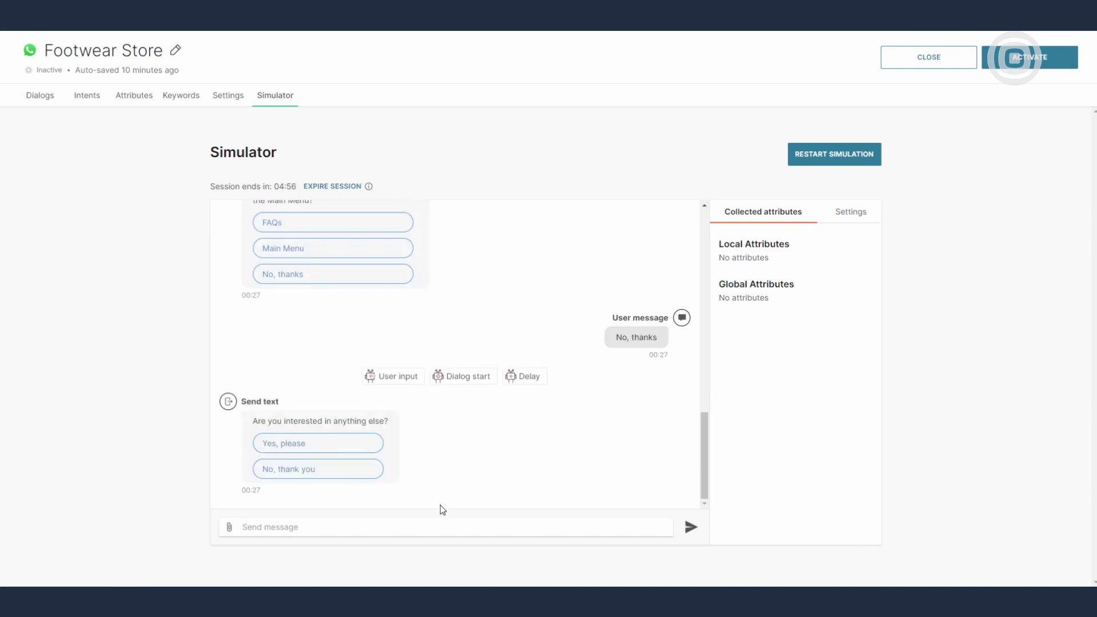
left_click(350, 470)
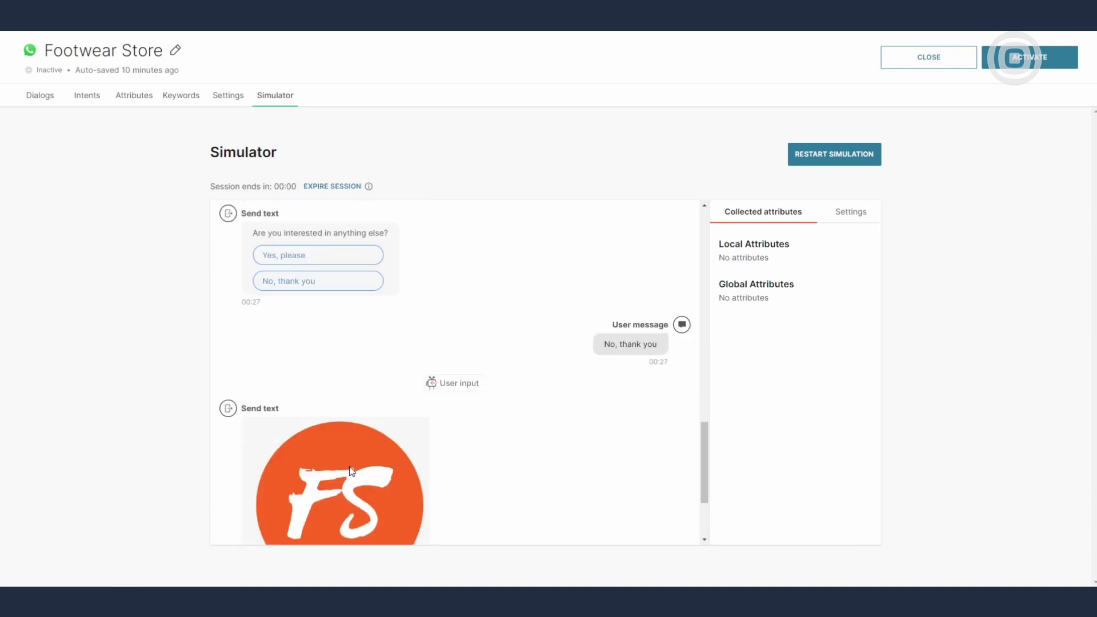
- Look through the Dialogs, Intents, Attributes and Keywords tabs, then close the editor
left_click(41, 109)
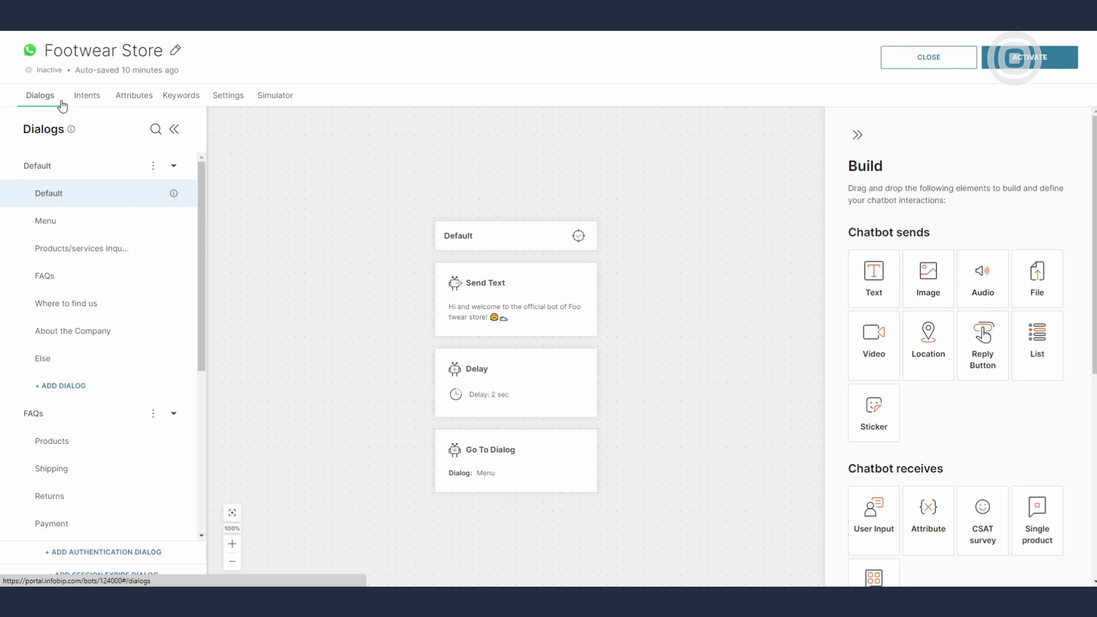
left_click(86, 106)
left_click(134, 107)
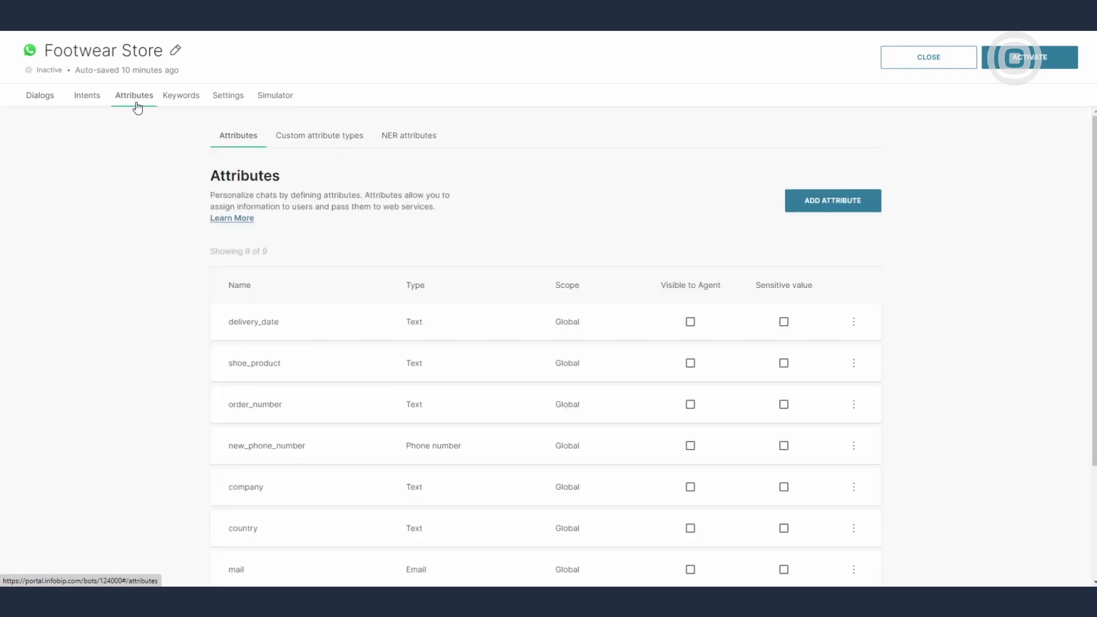
left_click(182, 107)
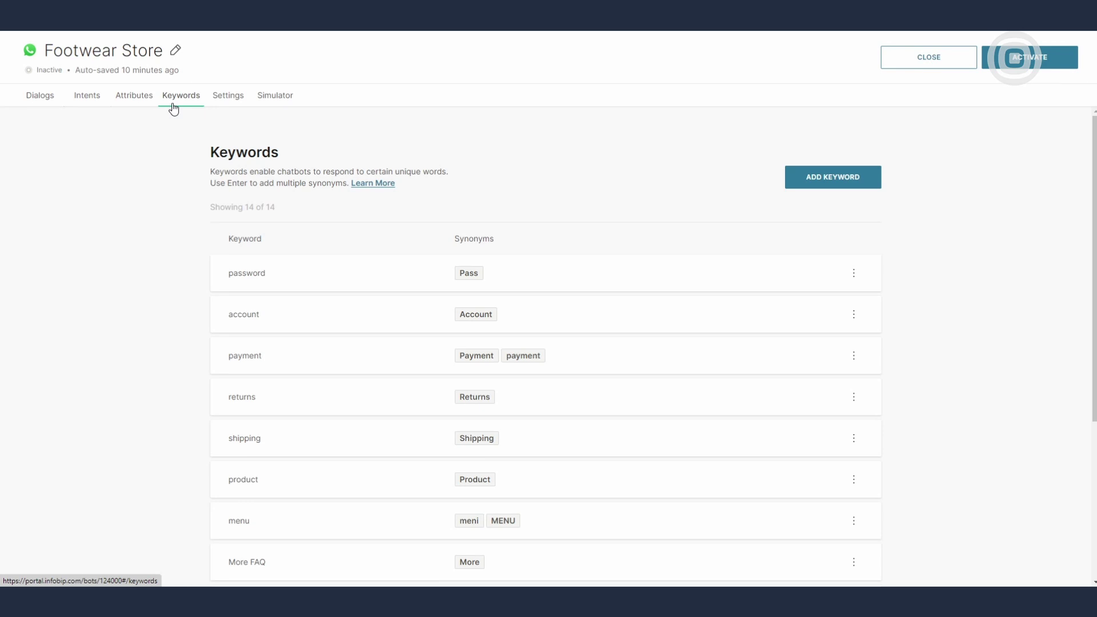
left_click(906, 68)
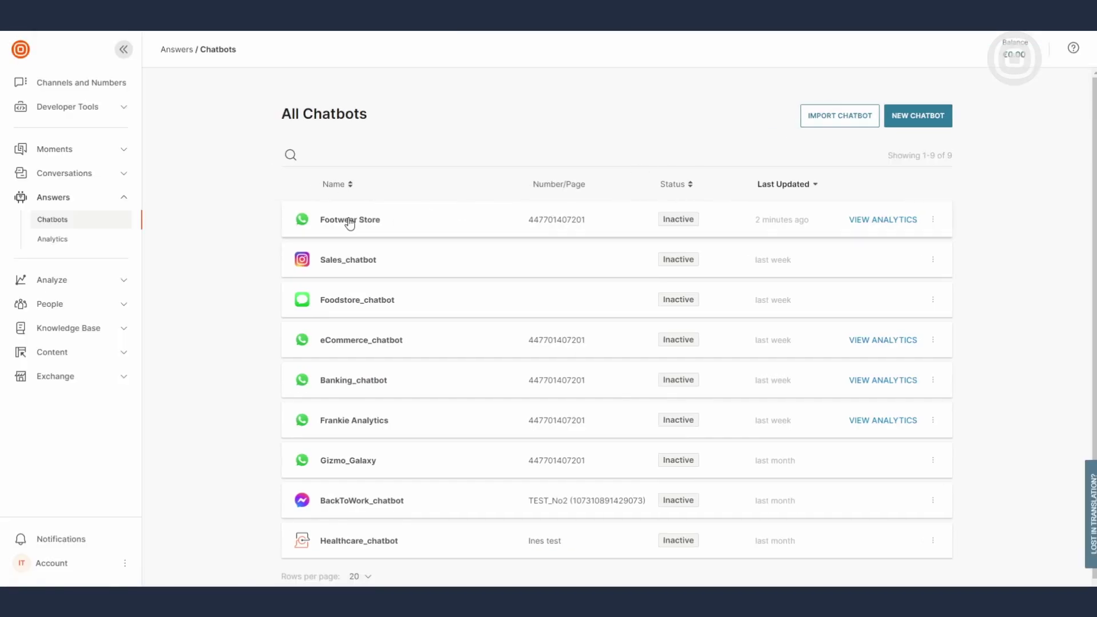
- Scroll the Footwear Store analytics Overview, then view Session, Conversational and User analytics tabs
left_click(62, 245)
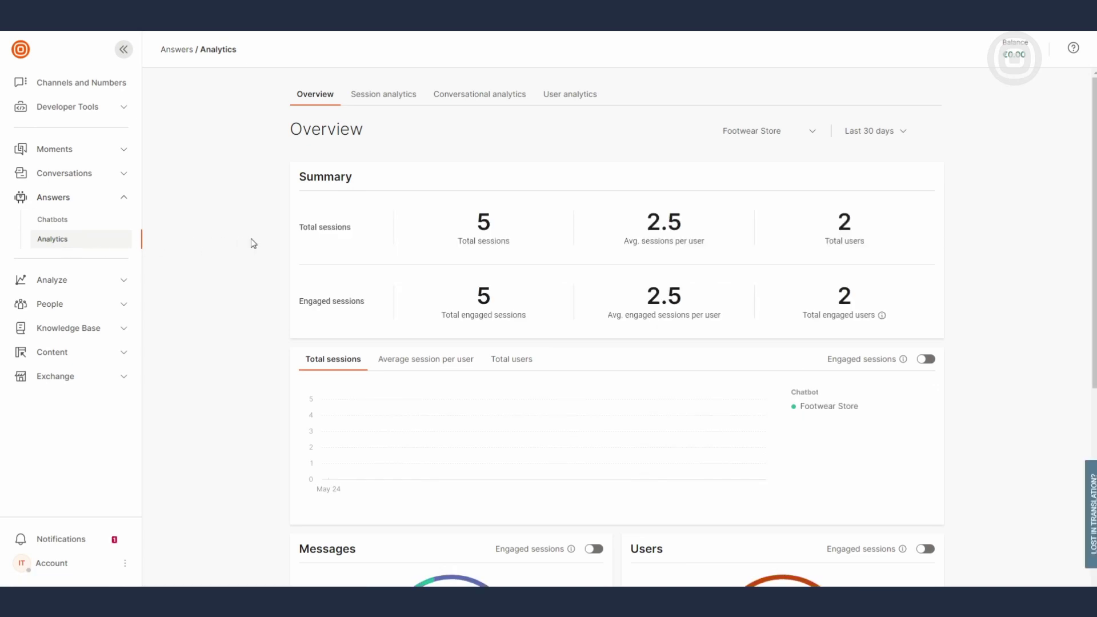
scroll(253, 244, "down", 3)
scroll(253, 243, "down", 3)
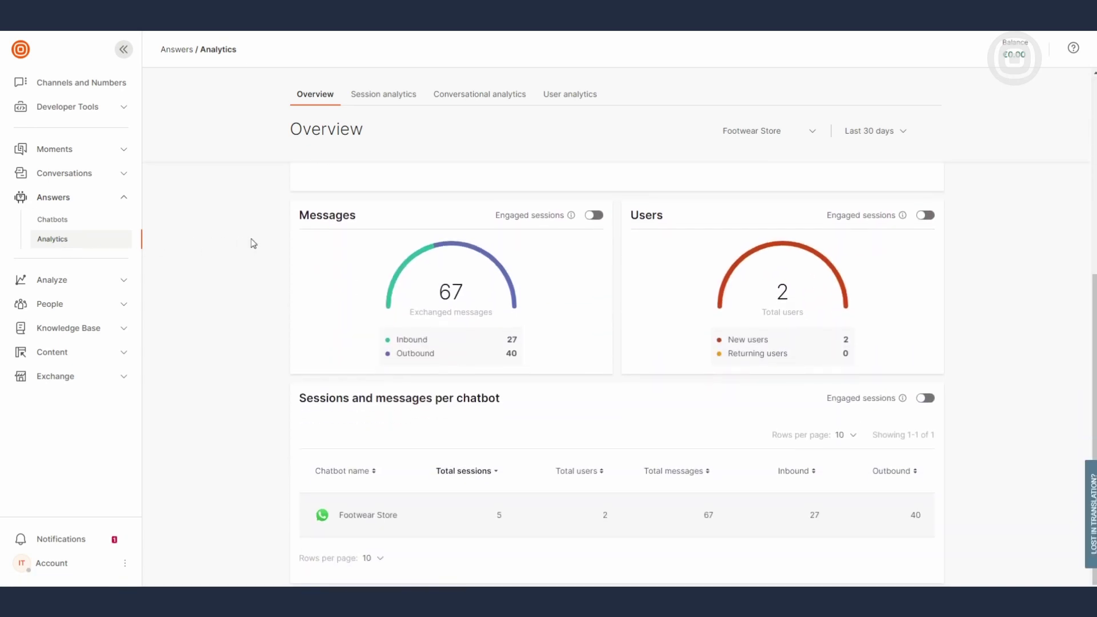
scroll(254, 243, "up", 6)
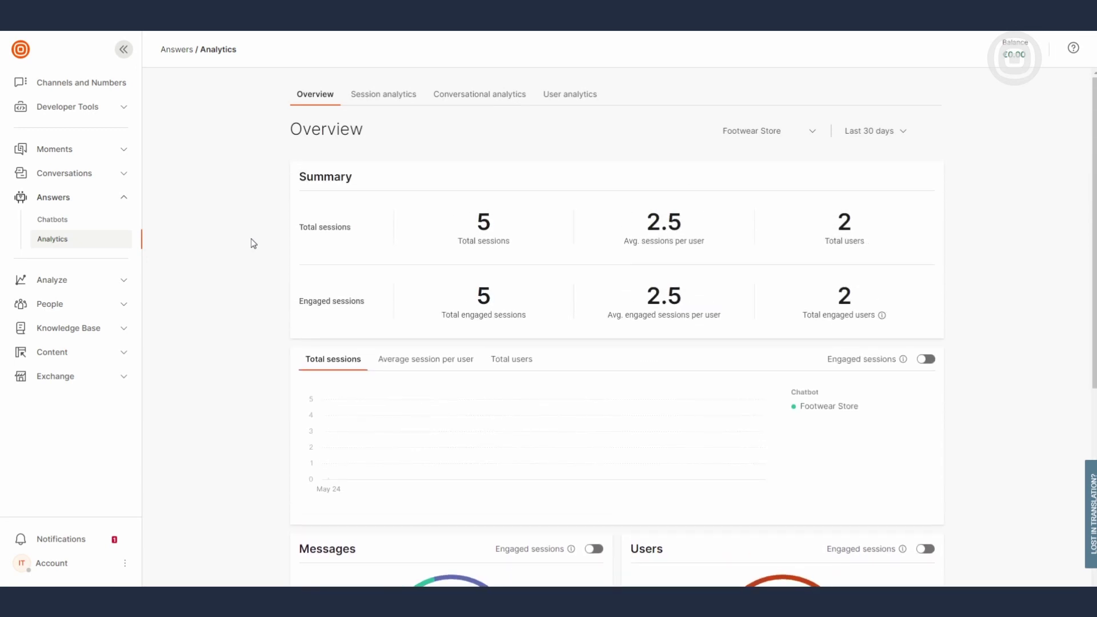
left_click(384, 98)
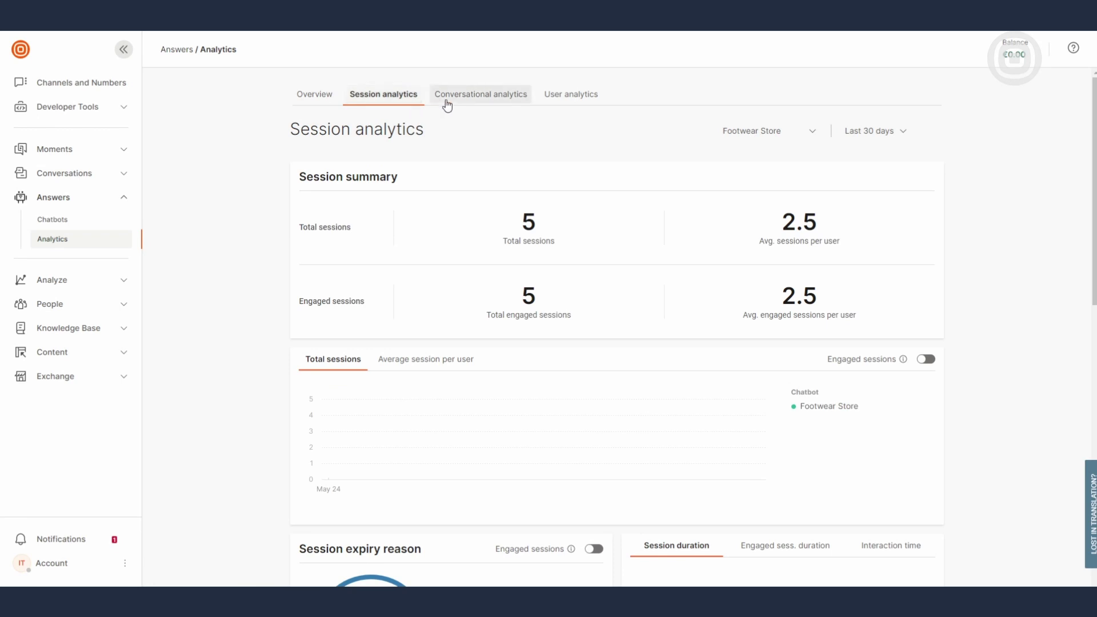
left_click(483, 97)
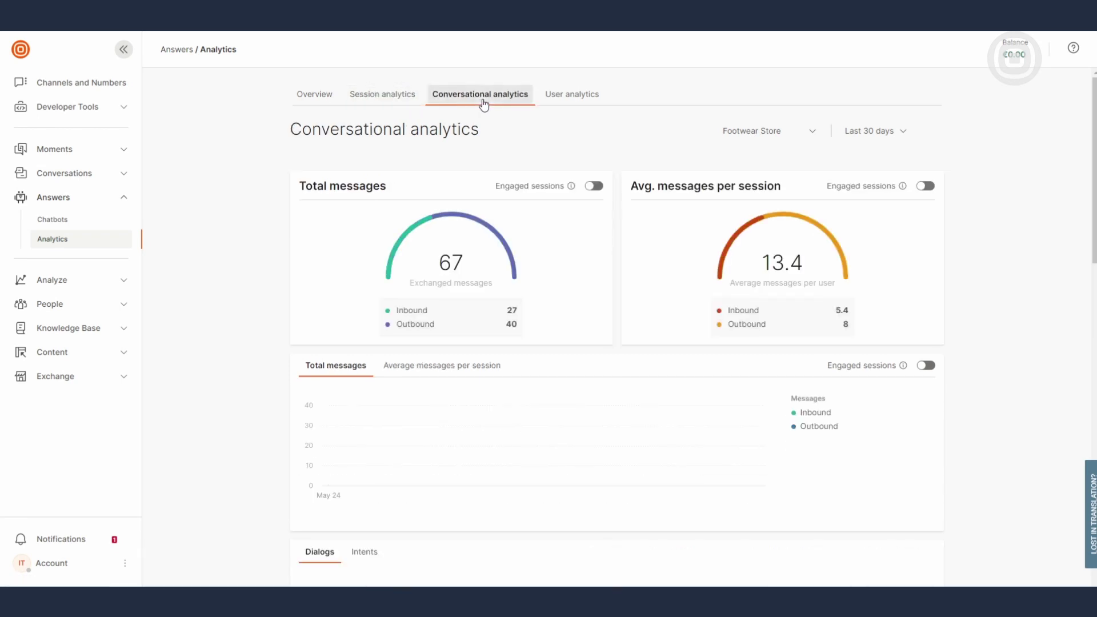
left_click(578, 104)
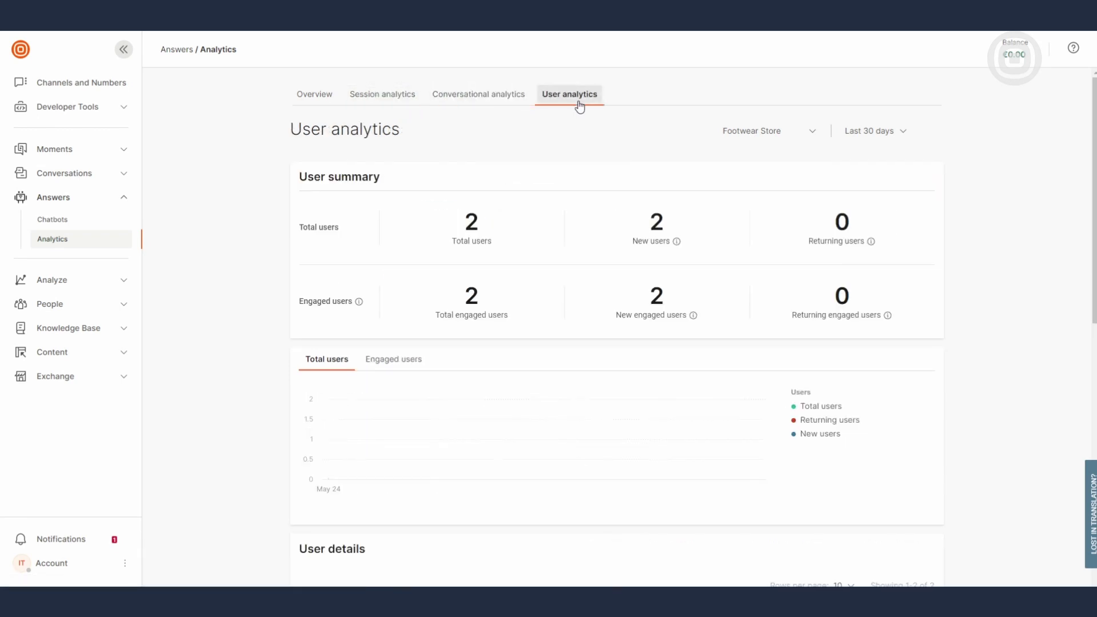